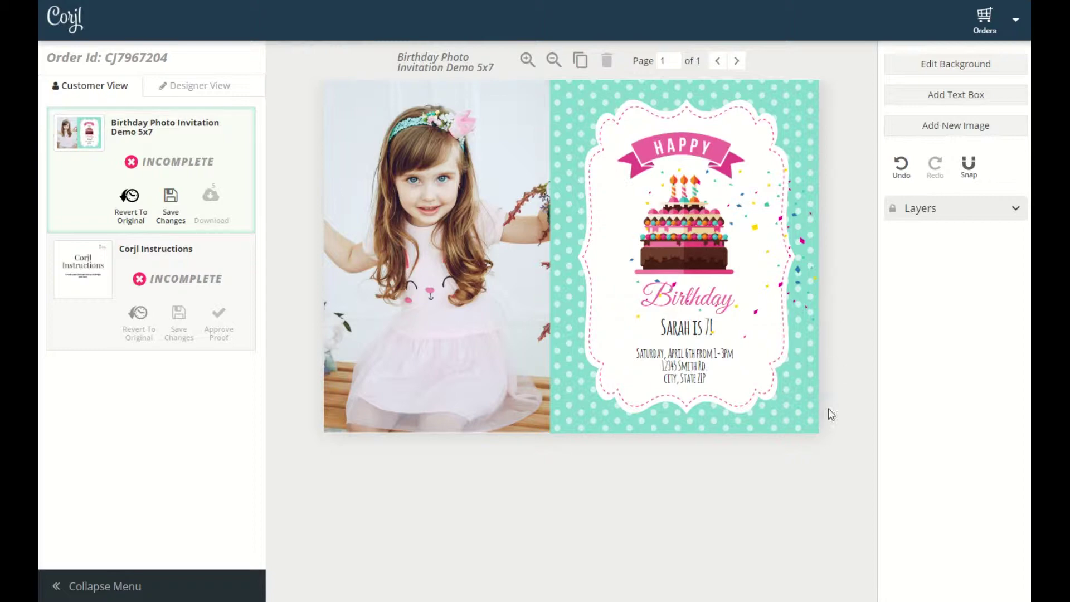
# Step: Swap the template girl photo for the uploaded cute-kid-wallpaper-1 image
pyautogui.click(428, 236)
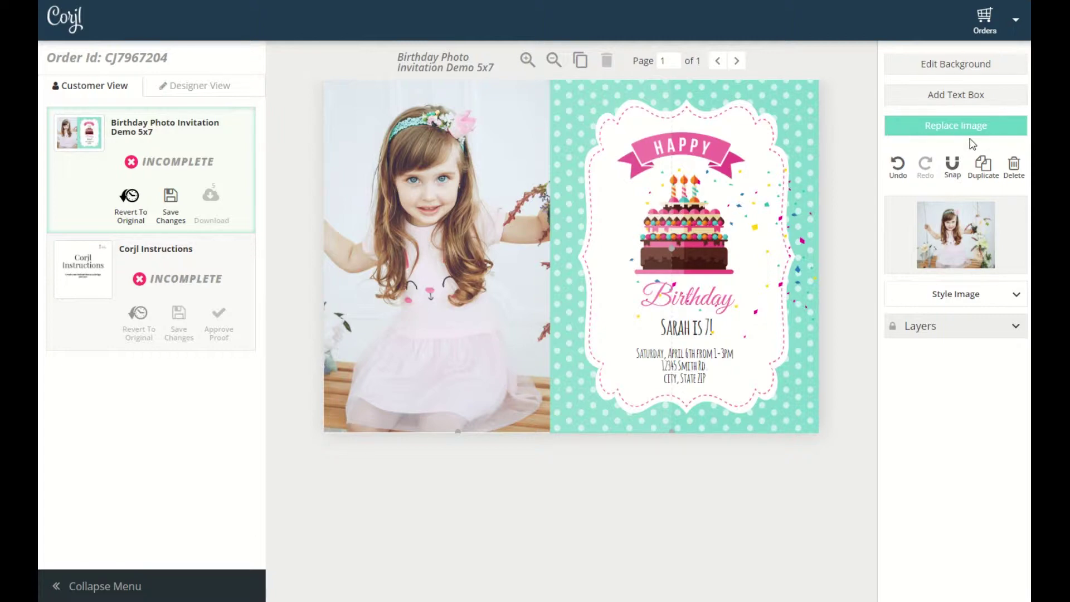
pyautogui.click(928, 133)
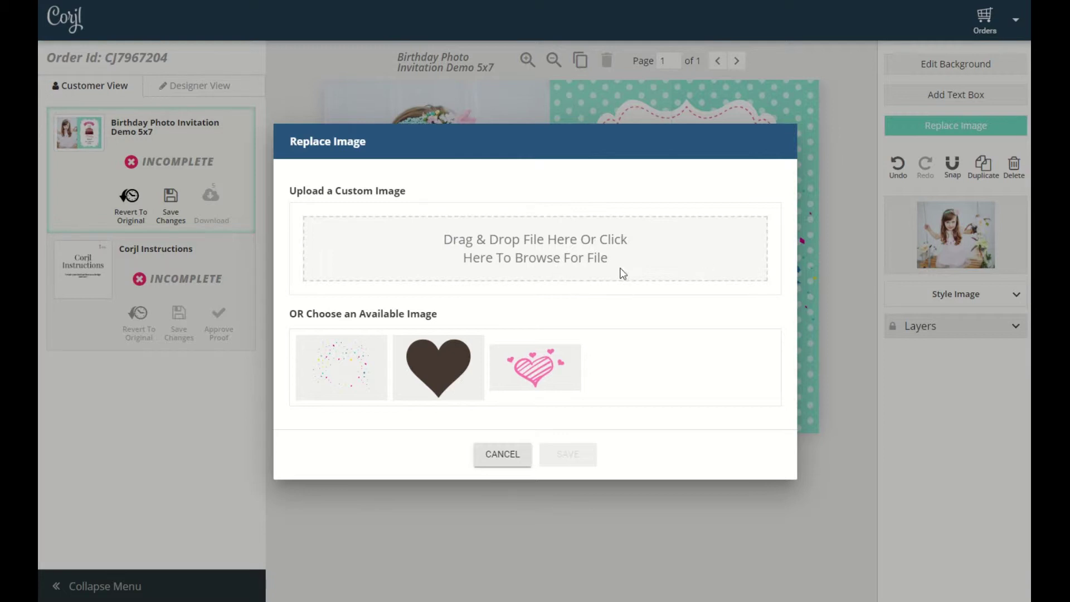
pyautogui.click(537, 262)
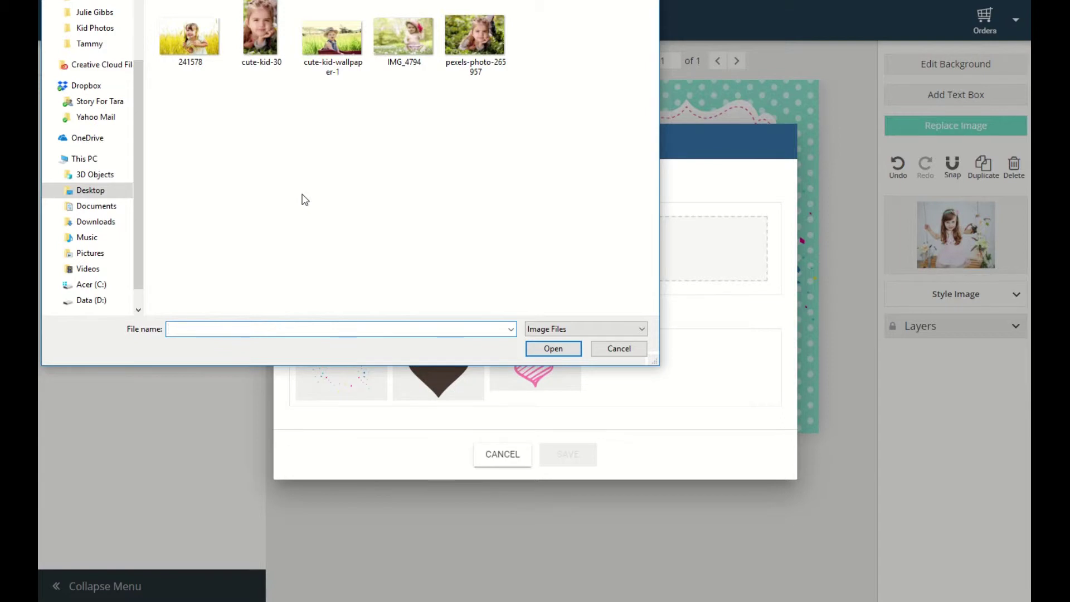
pyautogui.click(330, 40)
pyautogui.click(538, 351)
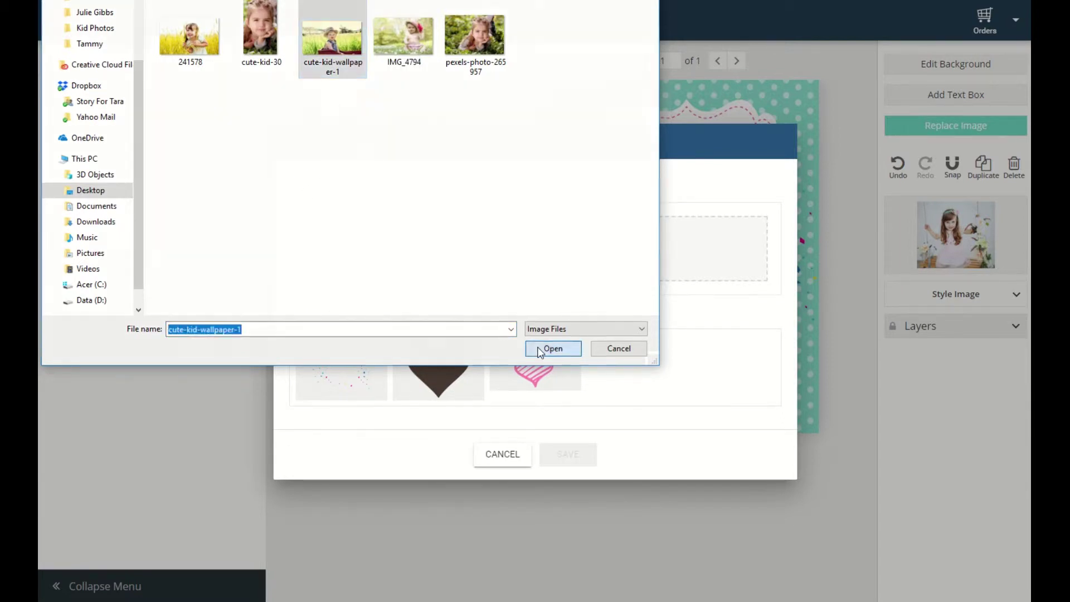
pyautogui.click(572, 500)
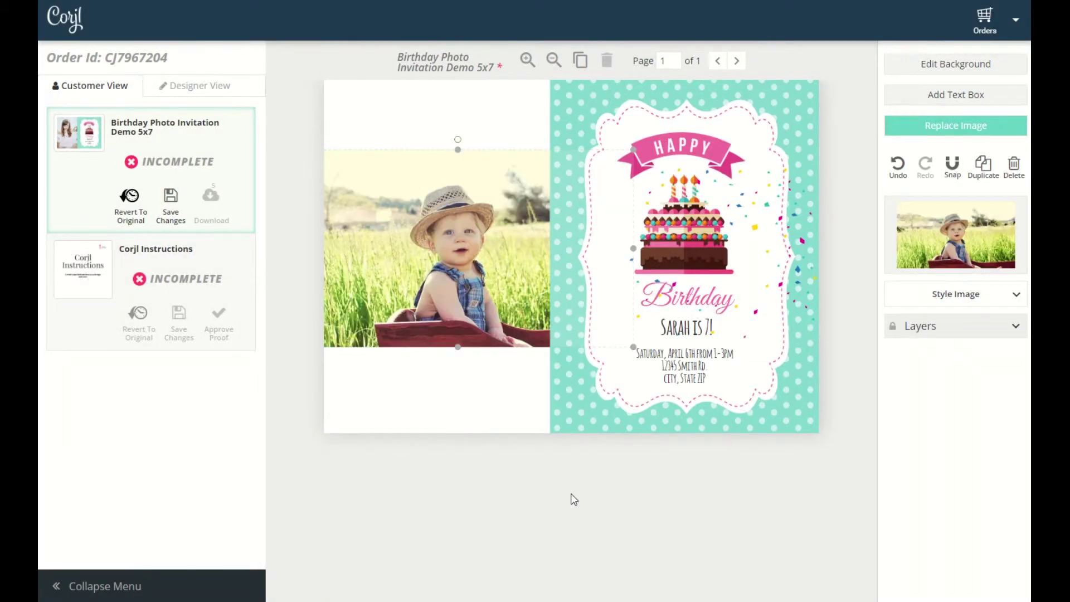
# Step: Enlarge the toddler photo to the full panel height and slide it left to frame his face
pyautogui.moveTo(443, 220)
pyautogui.mouseDown()
pyautogui.moveTo(463, 199)
pyautogui.moveTo(454, 294)
pyautogui.moveTo(511, 290)
pyautogui.moveTo(524, 173)
pyautogui.moveTo(441, 171)
pyautogui.moveTo(450, 269)
pyautogui.moveTo(482, 210)
pyautogui.moveTo(450, 200)
pyautogui.mouseUp()
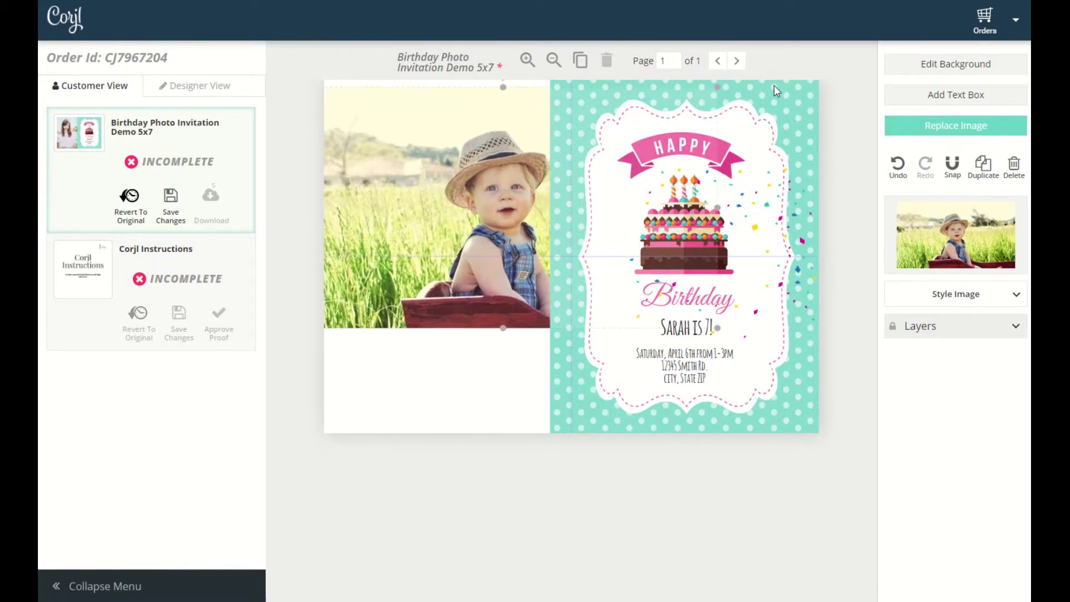
pyautogui.moveTo(640, 130); pyautogui.dragTo(809, 82)
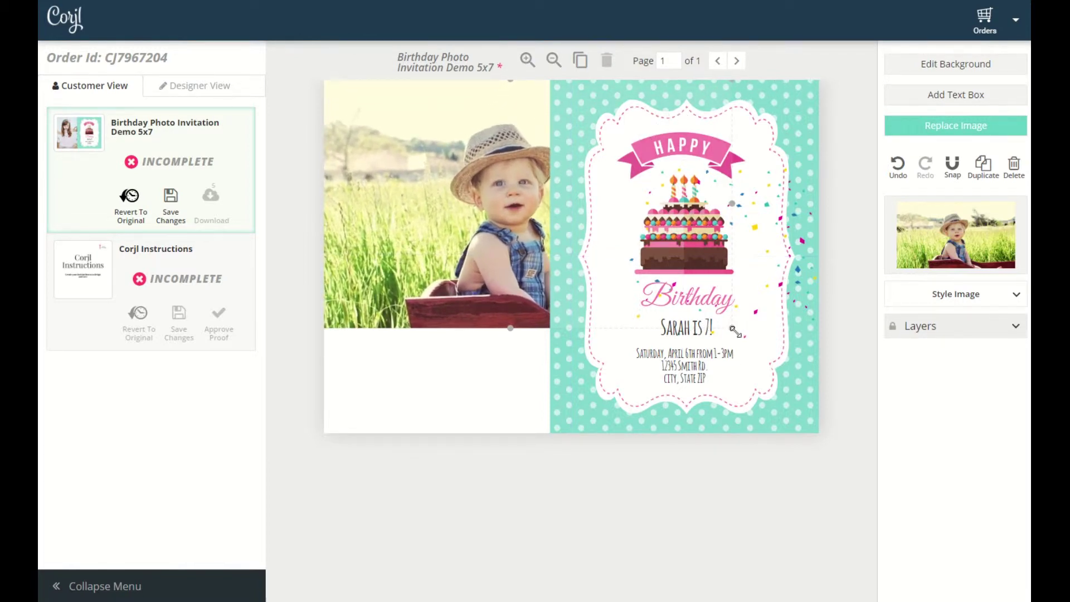
pyautogui.moveTo(734, 329); pyautogui.dragTo(809, 437)
pyautogui.moveTo(523, 291); pyautogui.dragTo(365, 295)
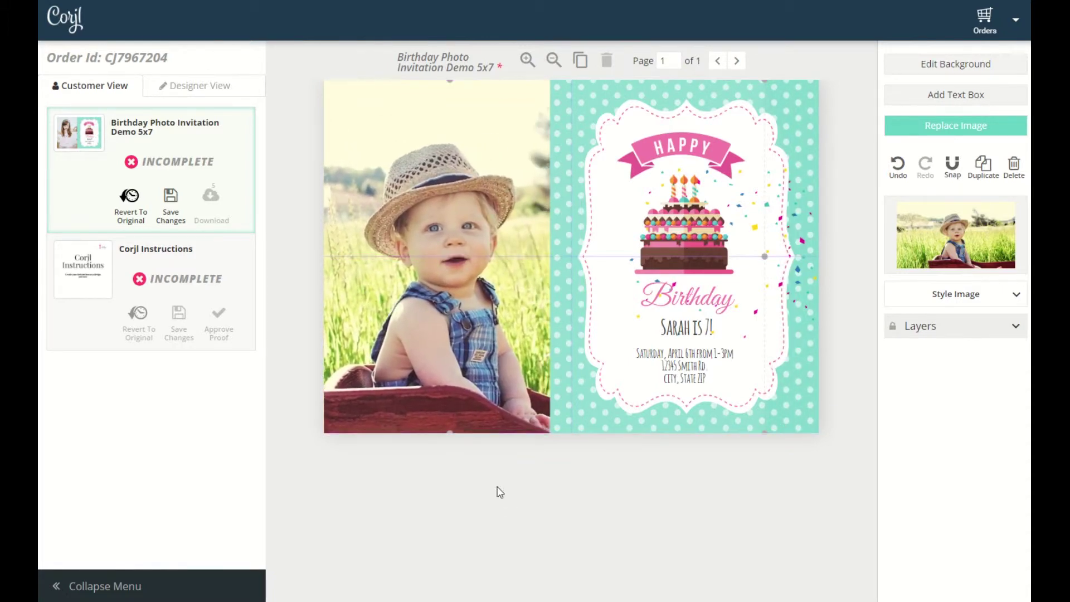
pyautogui.click(496, 523)
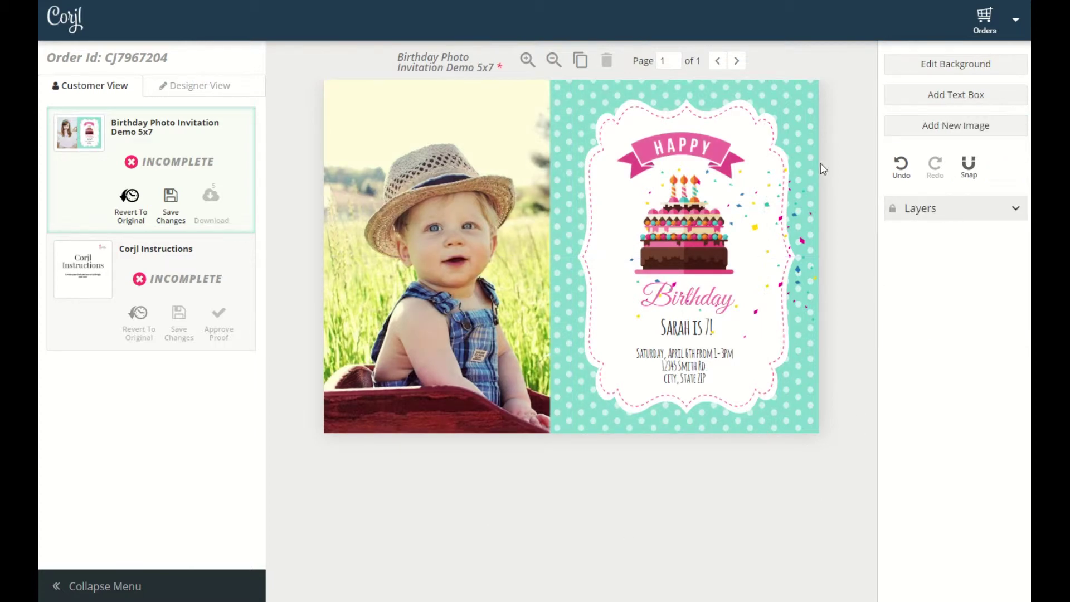
# Step: Add the cute-kid-wallpaper-1 photo to the card as a new image
pyautogui.click(930, 134)
pyautogui.click(507, 251)
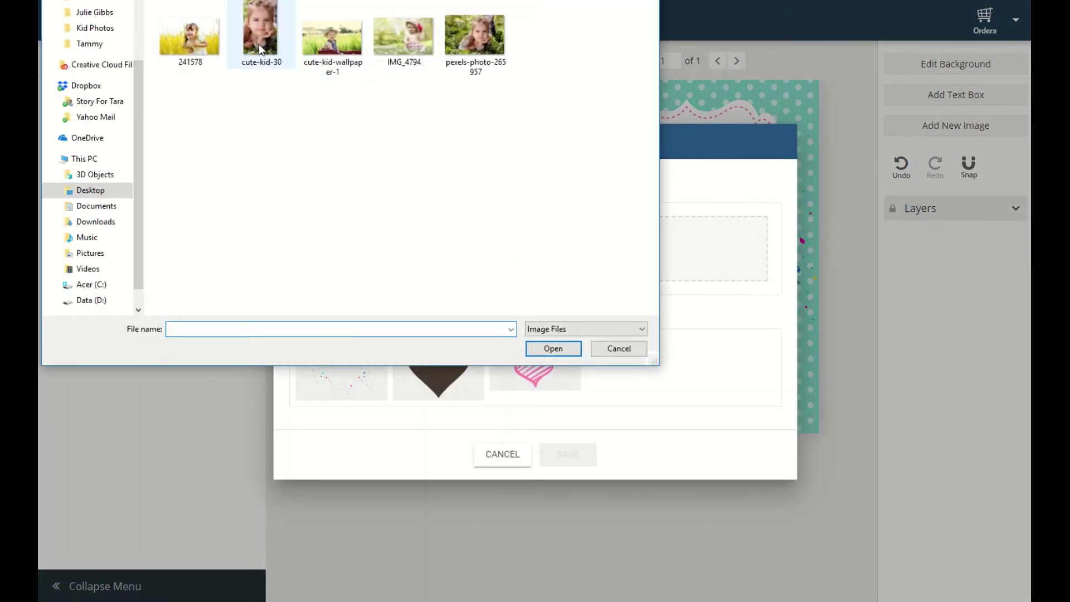
pyautogui.click(335, 41)
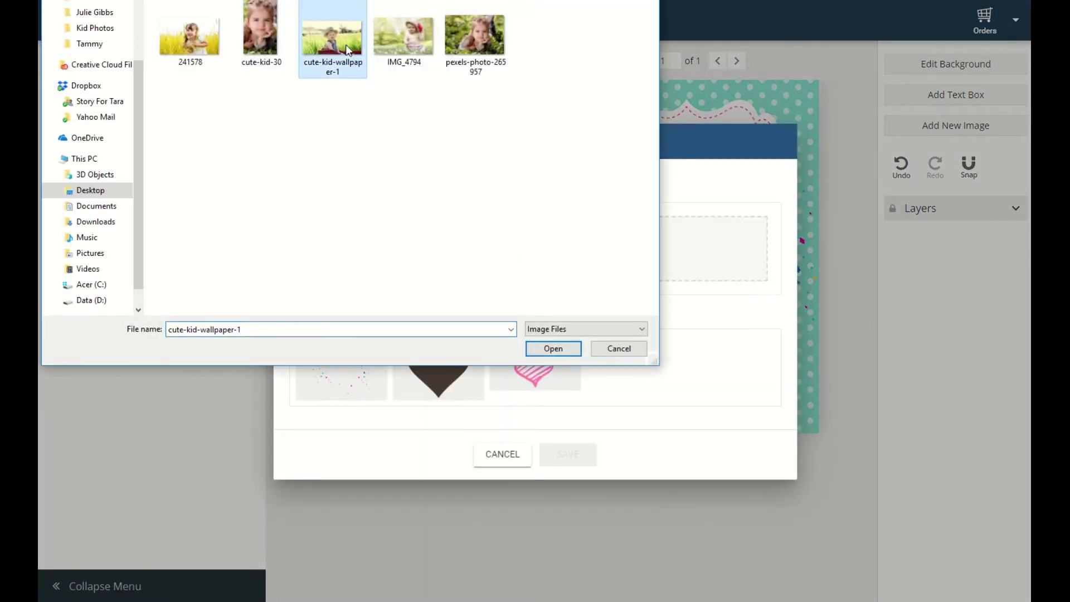
pyautogui.click(543, 358)
pyautogui.click(572, 497)
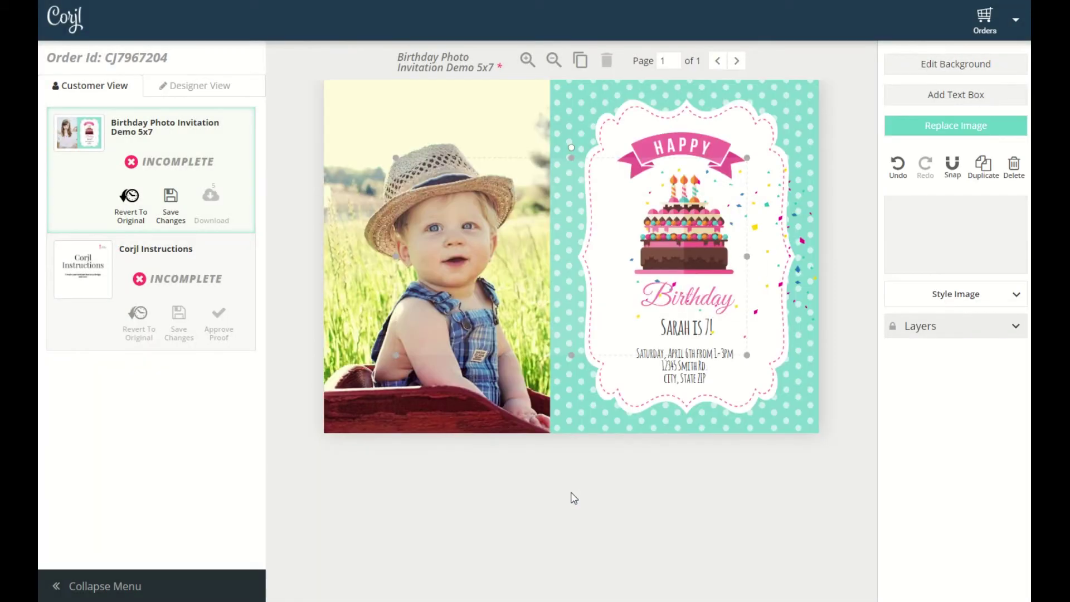
# Step: Reposition and resize the new photo until it covers the whole card
pyautogui.moveTo(607, 282); pyautogui.dragTo(549, 261)
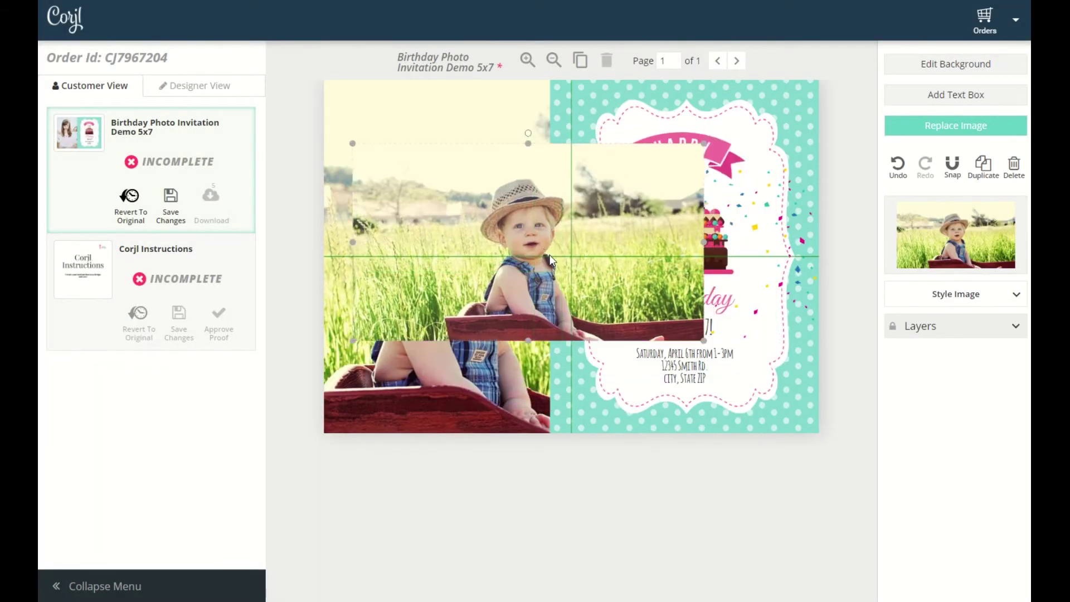
pyautogui.moveTo(549, 258)
pyautogui.mouseDown()
pyautogui.moveTo(480, 179)
pyautogui.moveTo(446, 288)
pyautogui.moveTo(505, 346)
pyautogui.moveTo(439, 163)
pyautogui.mouseUp()
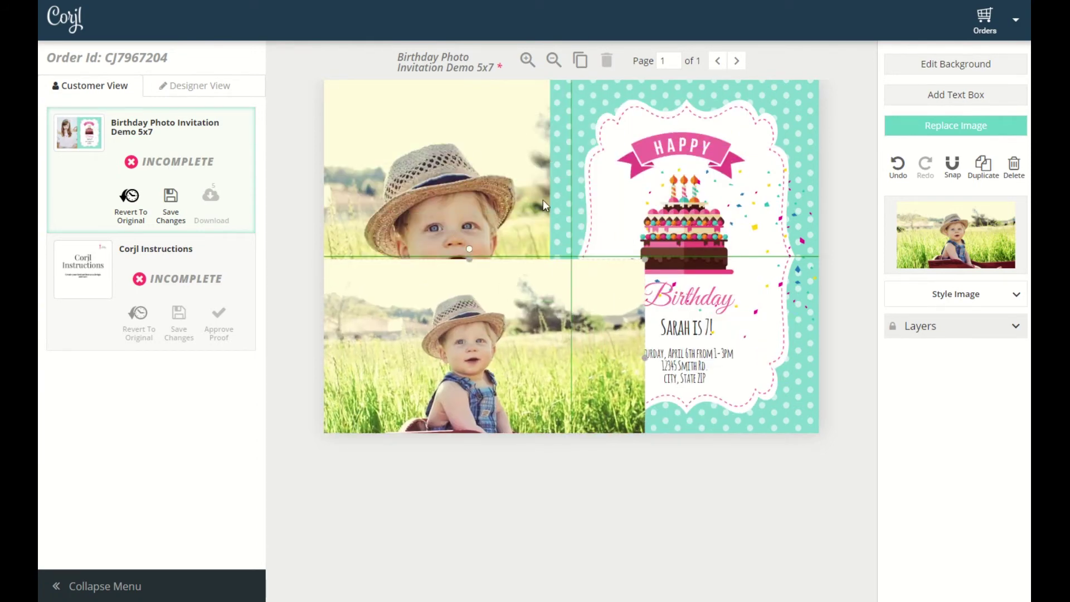
pyautogui.moveTo(543, 204)
pyautogui.mouseDown()
pyautogui.moveTo(617, 223)
pyautogui.moveTo(480, 270)
pyautogui.moveTo(614, 338)
pyautogui.moveTo(614, 226)
pyautogui.moveTo(600, 272)
pyautogui.mouseUp()
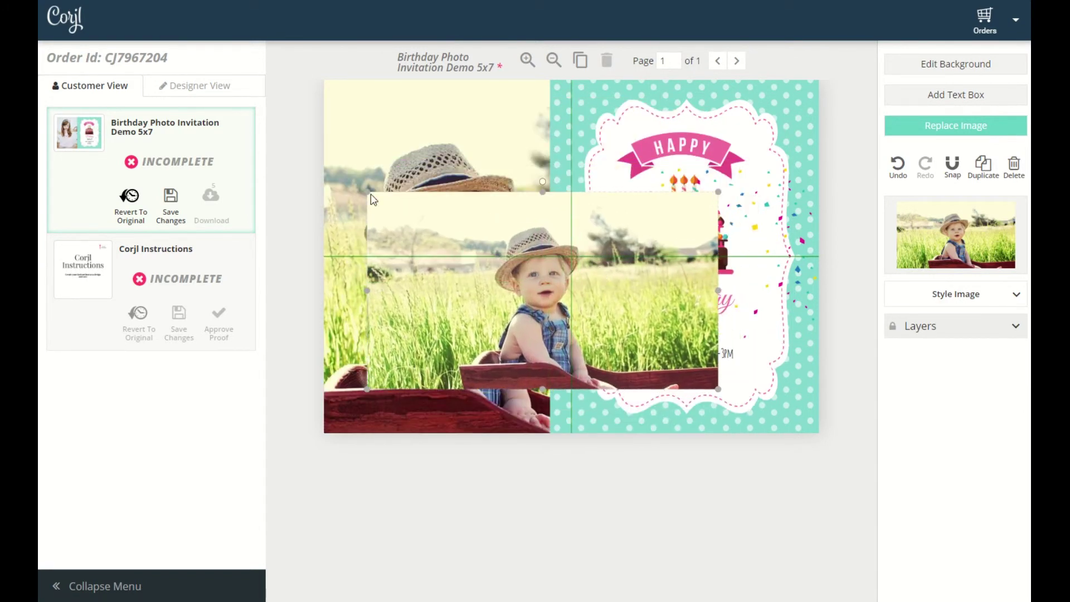
pyautogui.moveTo(370, 194); pyautogui.dragTo(261, 86)
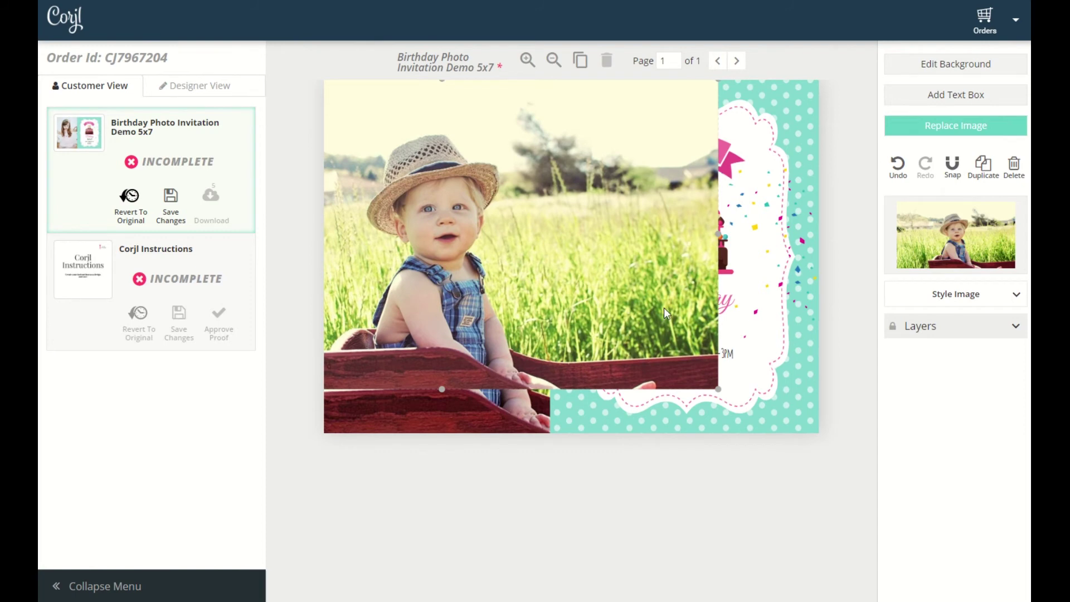
pyautogui.moveTo(718, 390); pyautogui.dragTo(772, 437)
pyautogui.moveTo(622, 313)
pyautogui.mouseDown()
pyautogui.moveTo(608, 327)
pyautogui.moveTo(649, 305)
pyautogui.mouseUp()
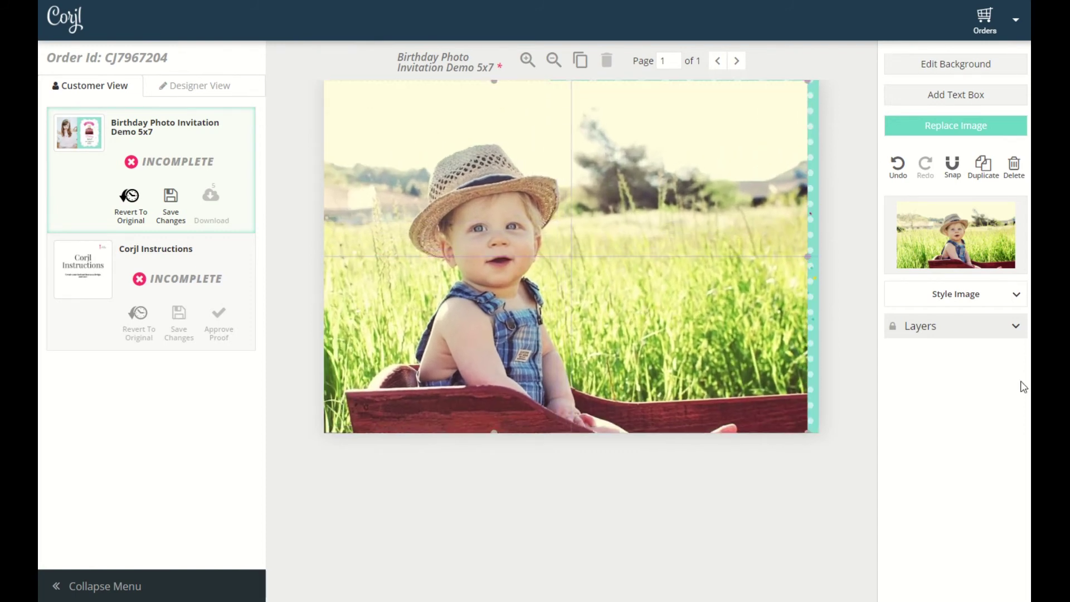
# Step: Move the Cute-Kid-Wallpaper layer to the bottom of the layer list and nudge it into alignment
pyautogui.click(1017, 328)
pyautogui.moveTo(958, 355); pyautogui.dragTo(960, 471)
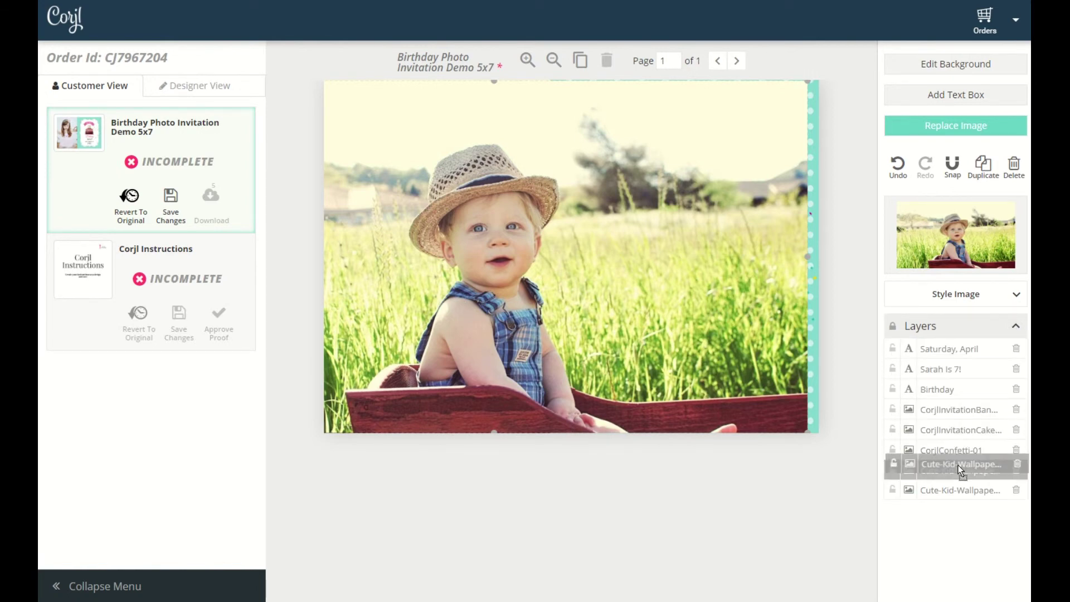
pyautogui.moveTo(960, 471); pyautogui.dragTo(958, 487)
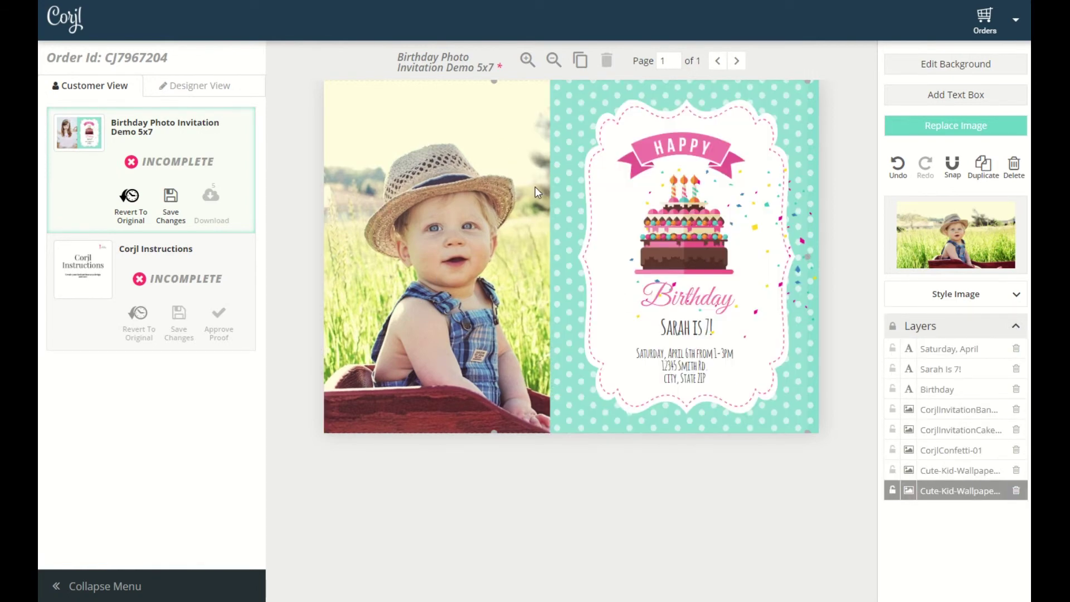
pyautogui.moveTo(450, 254); pyautogui.dragTo(455, 255)
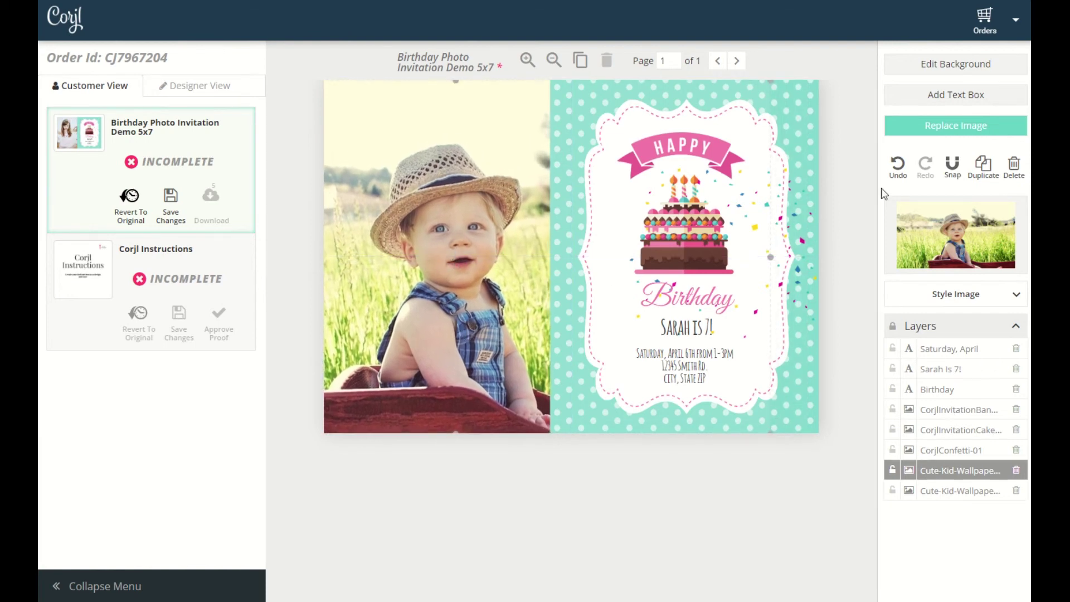